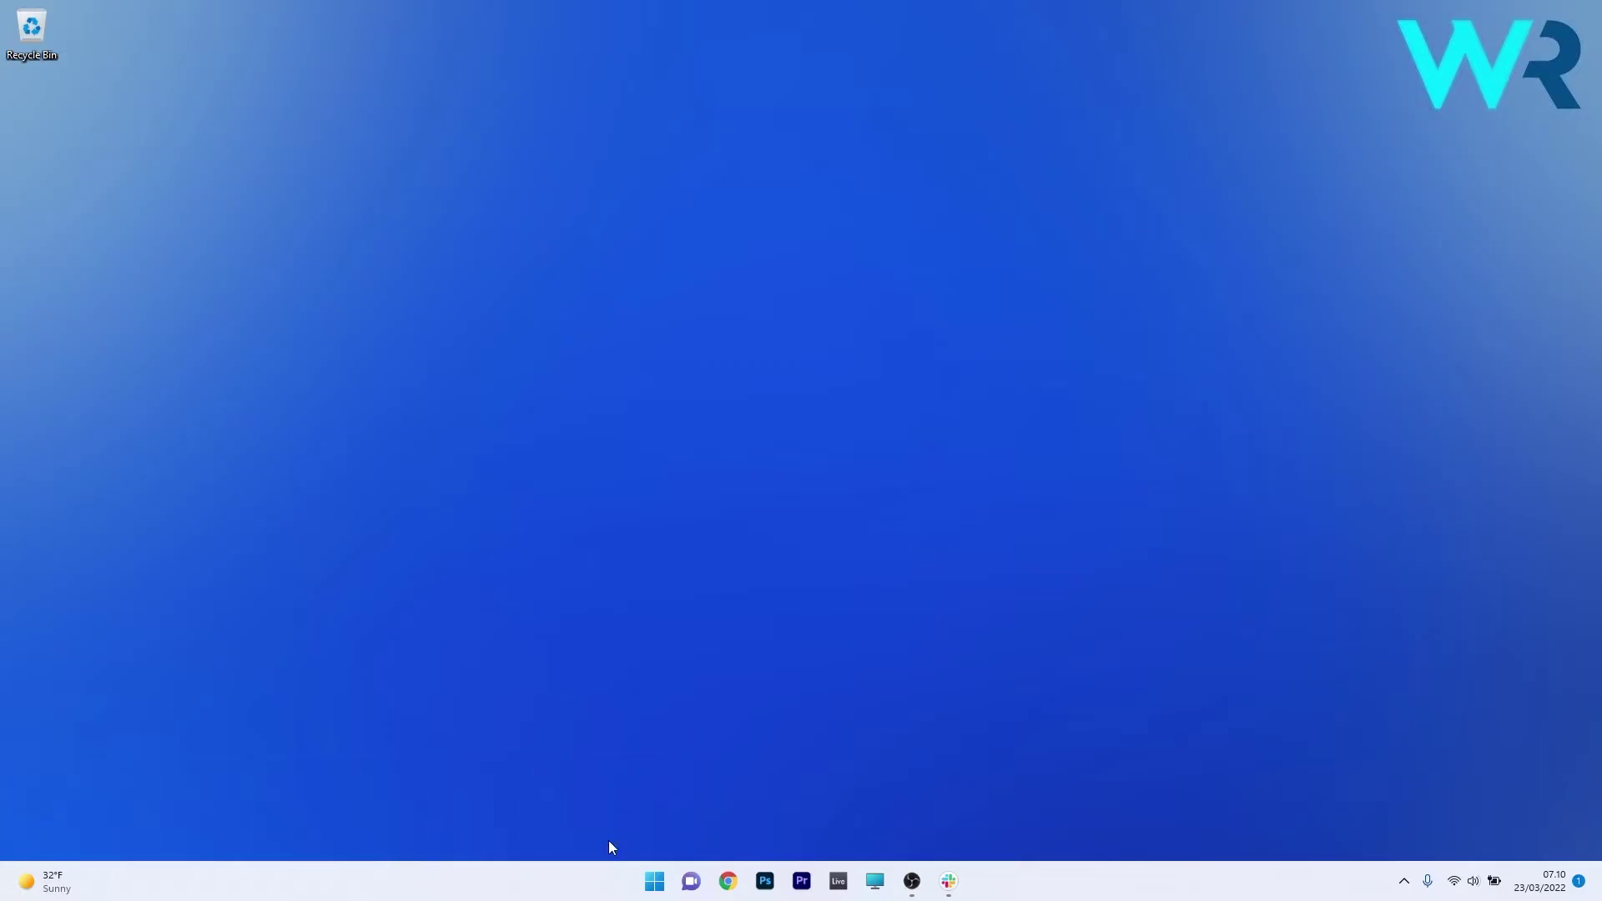
Launch Settings from Start and show the Activation page with Windows 11 Home in S mode
click(651, 883)
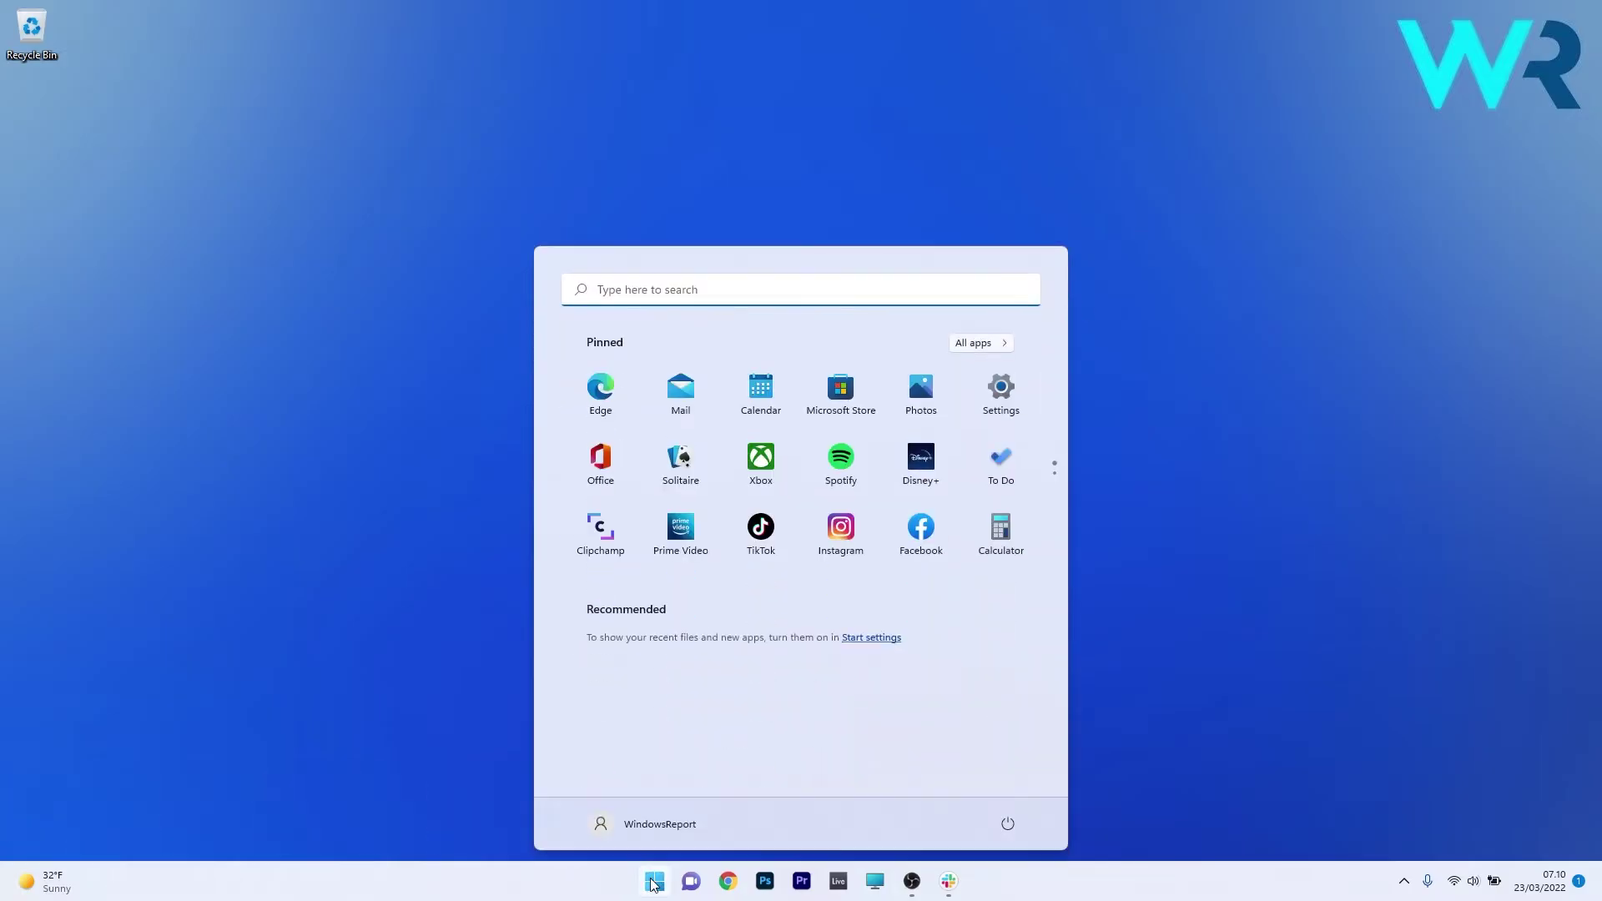
click(1002, 390)
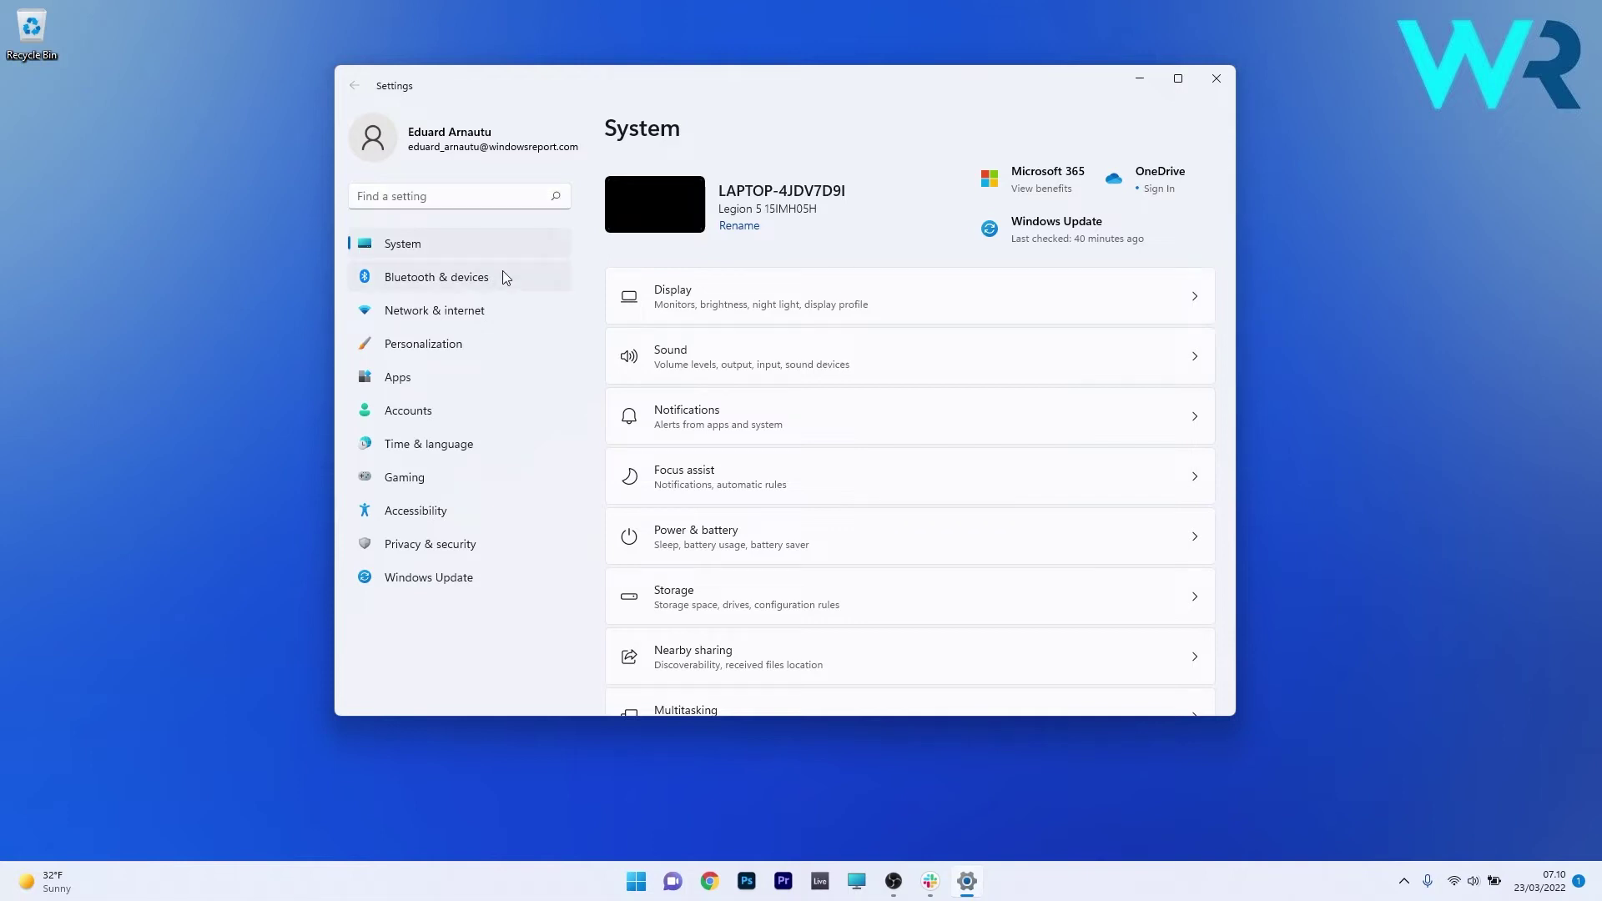
scroll(892, 424, down, 1)
scroll(892, 423, down, 2)
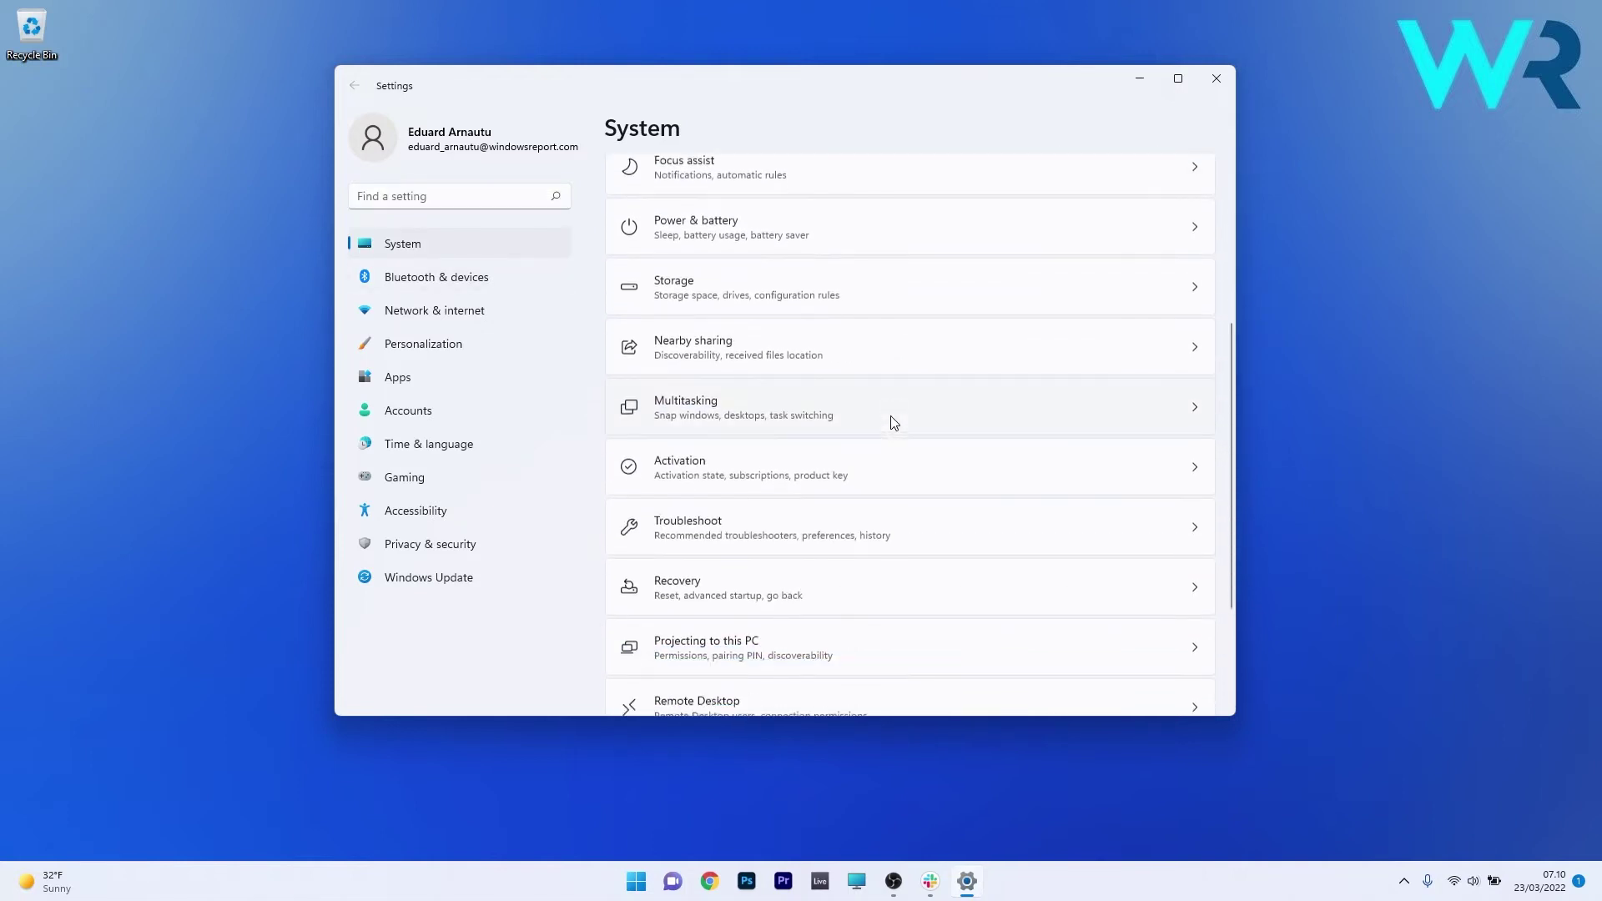
click(942, 458)
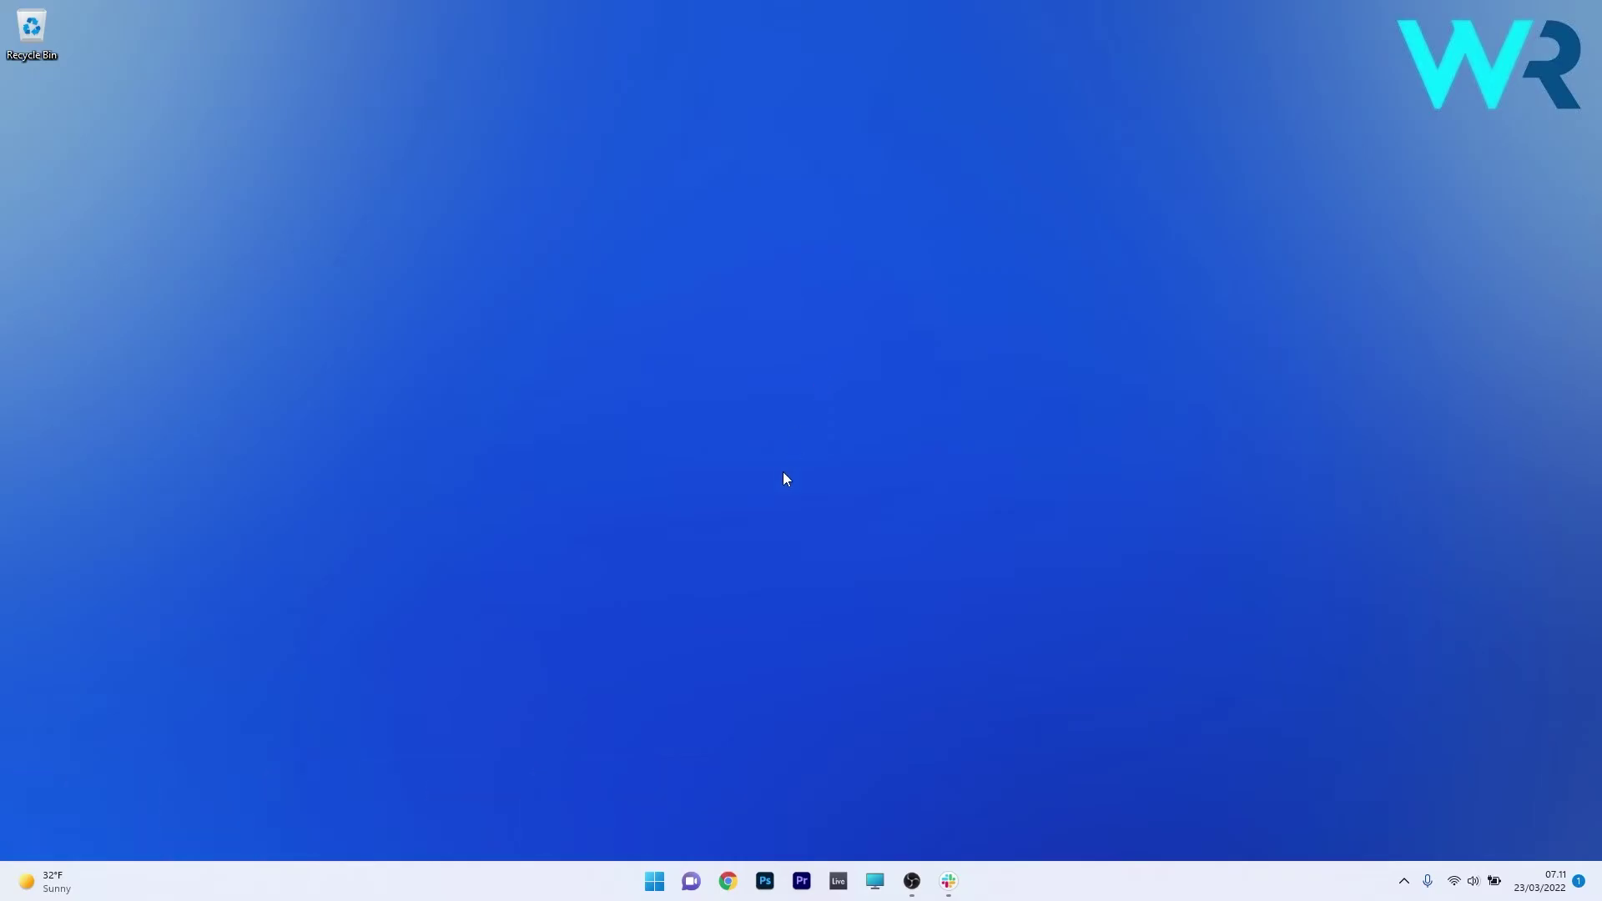
Search the installed apps list for 'store' and show Microsoft Store's three-dot options menu
click(654, 882)
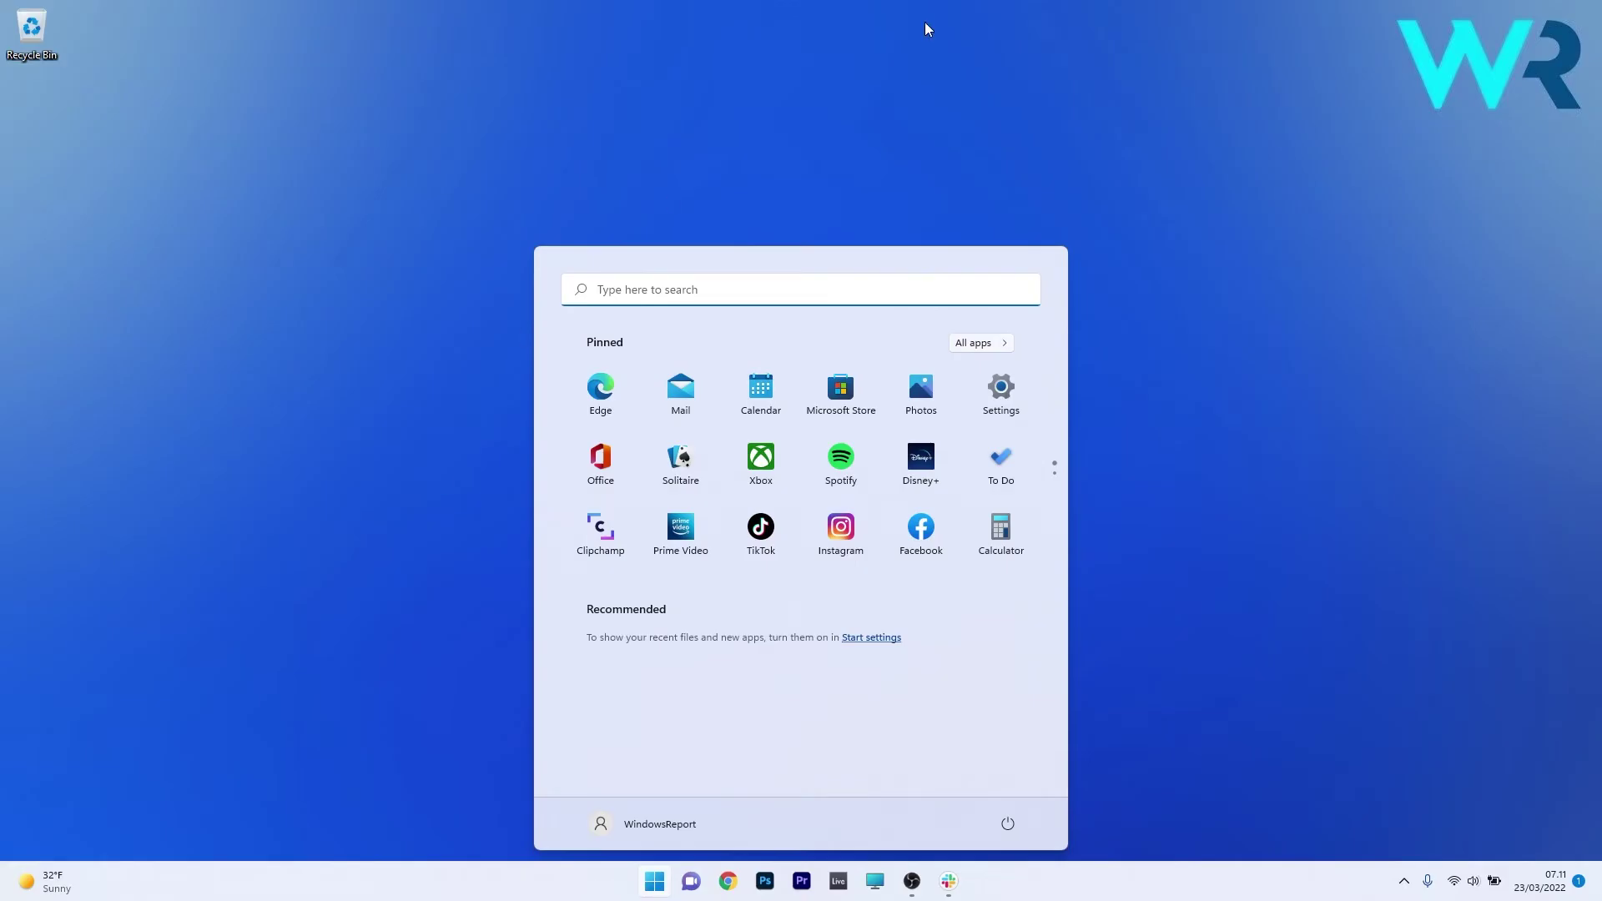
click(998, 390)
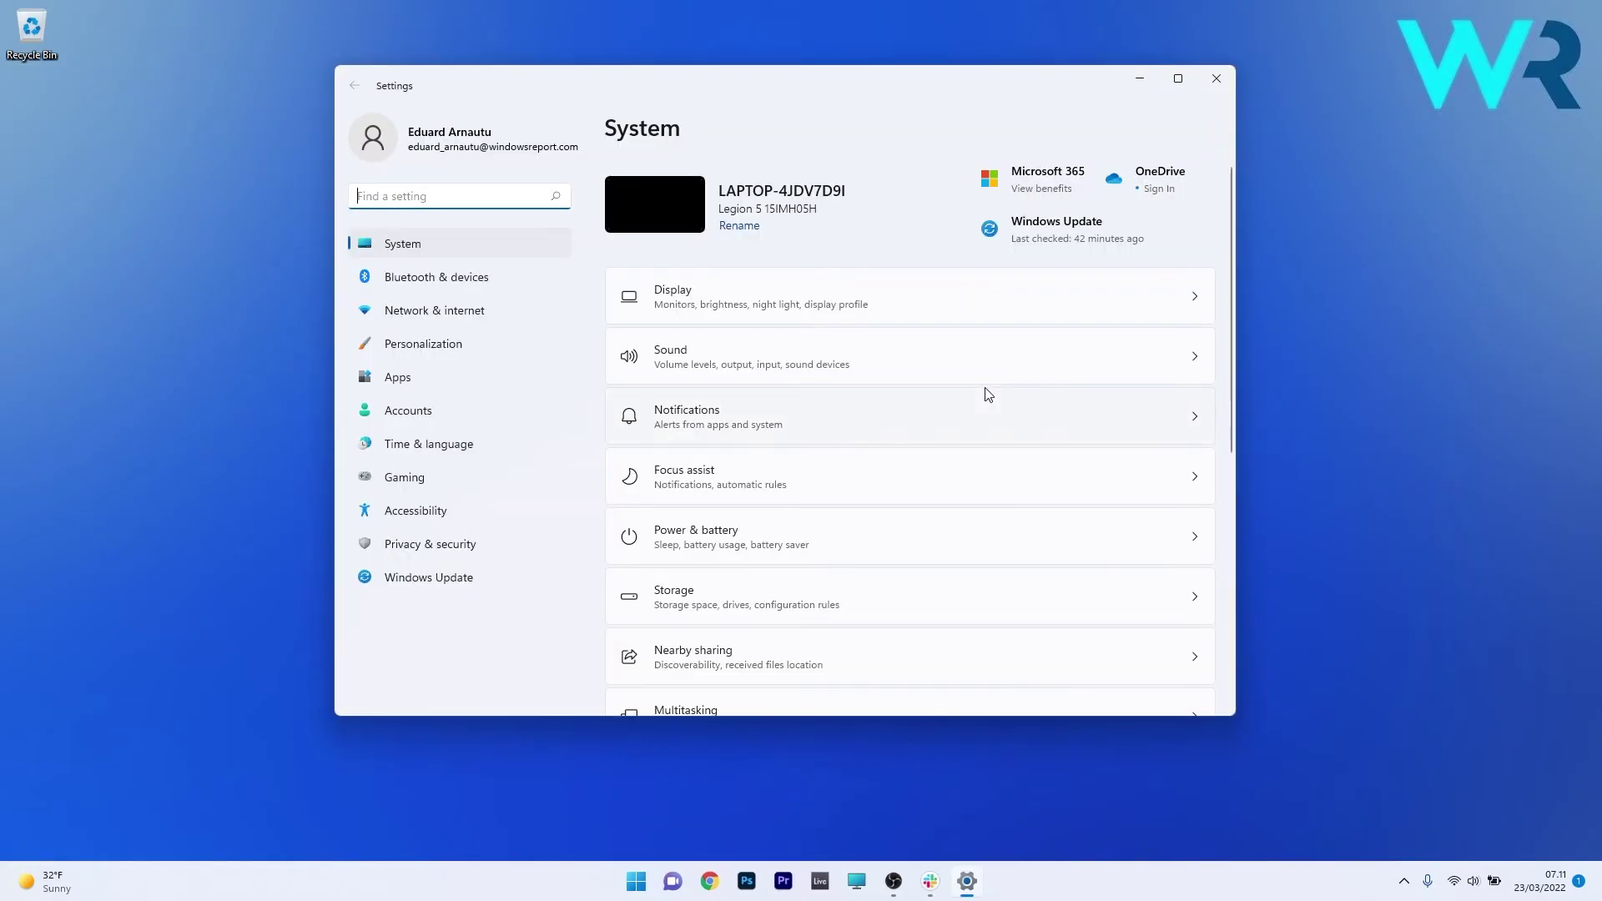
click(449, 387)
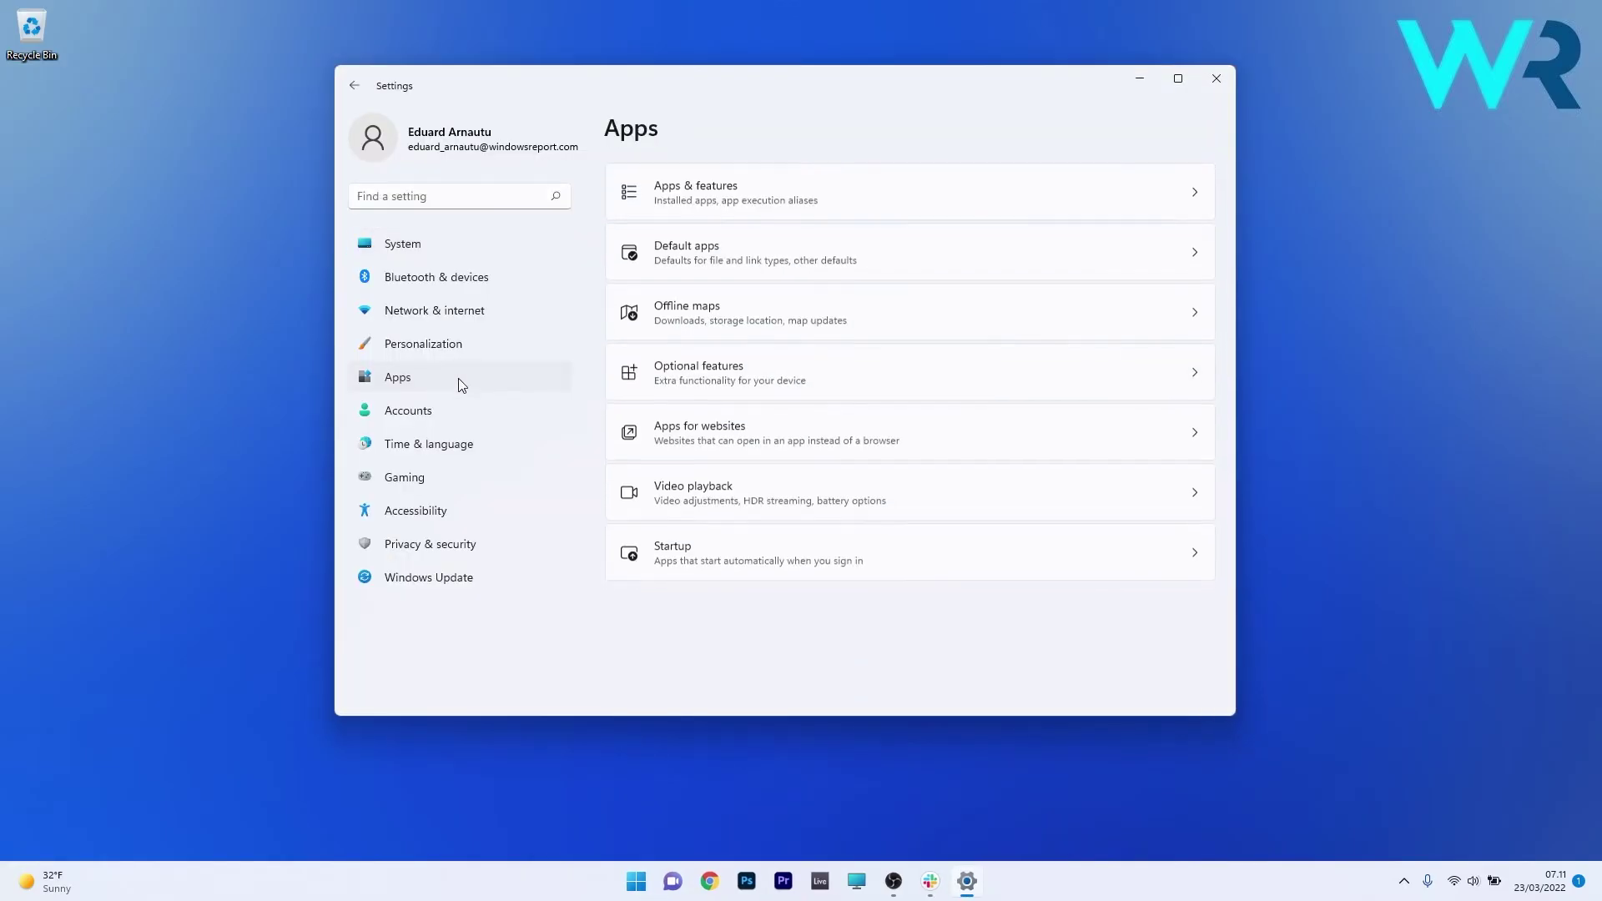
click(759, 200)
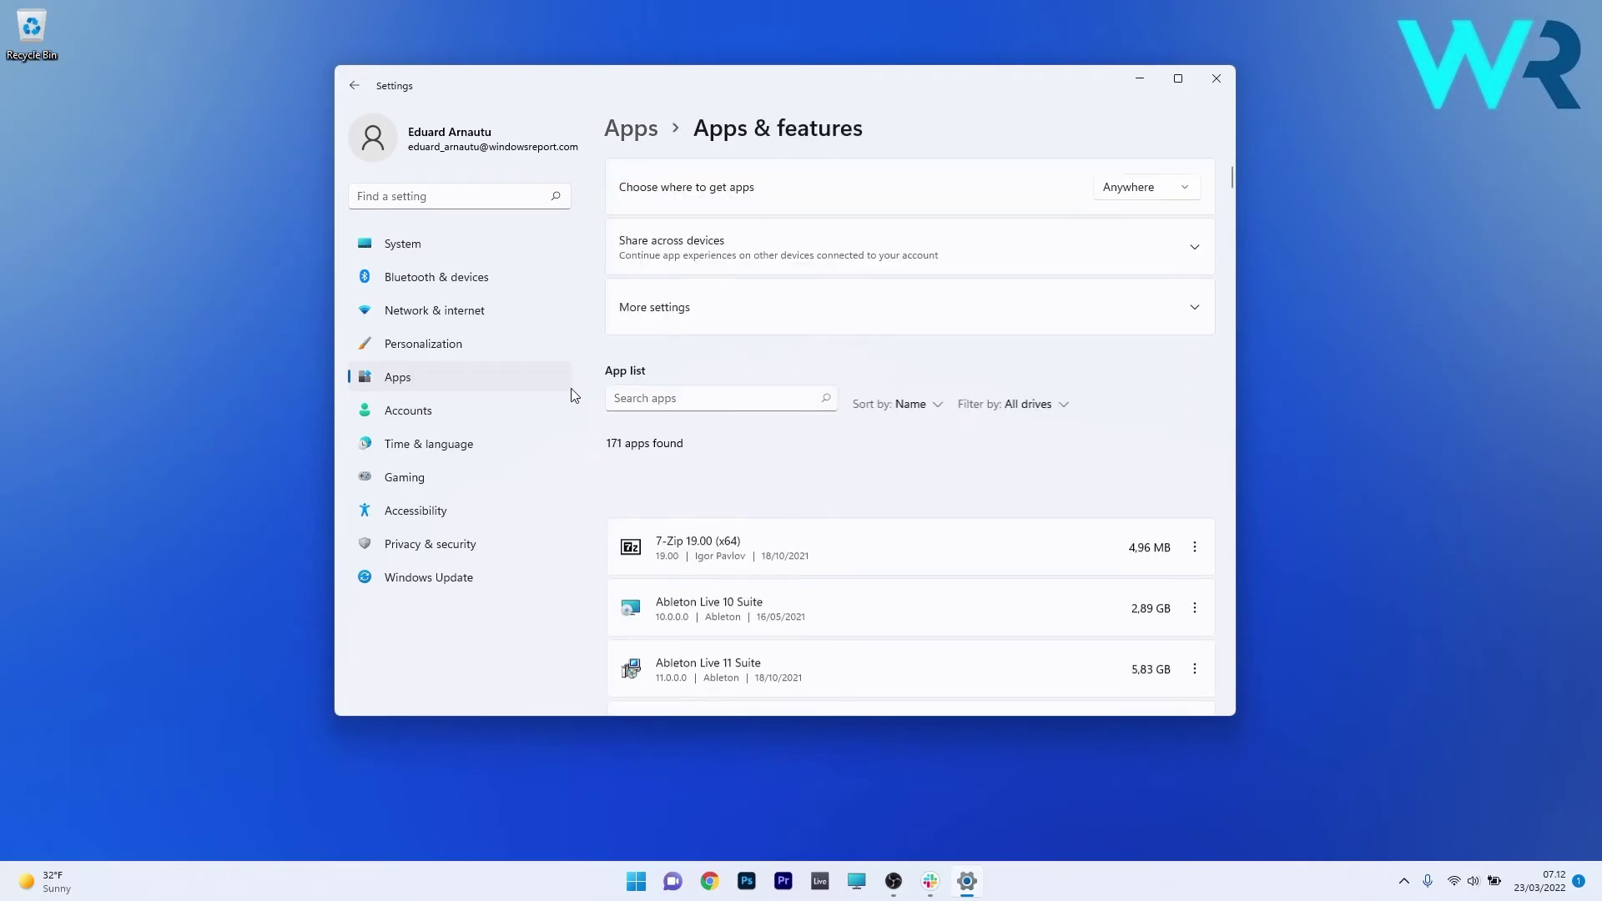
click(670, 398)
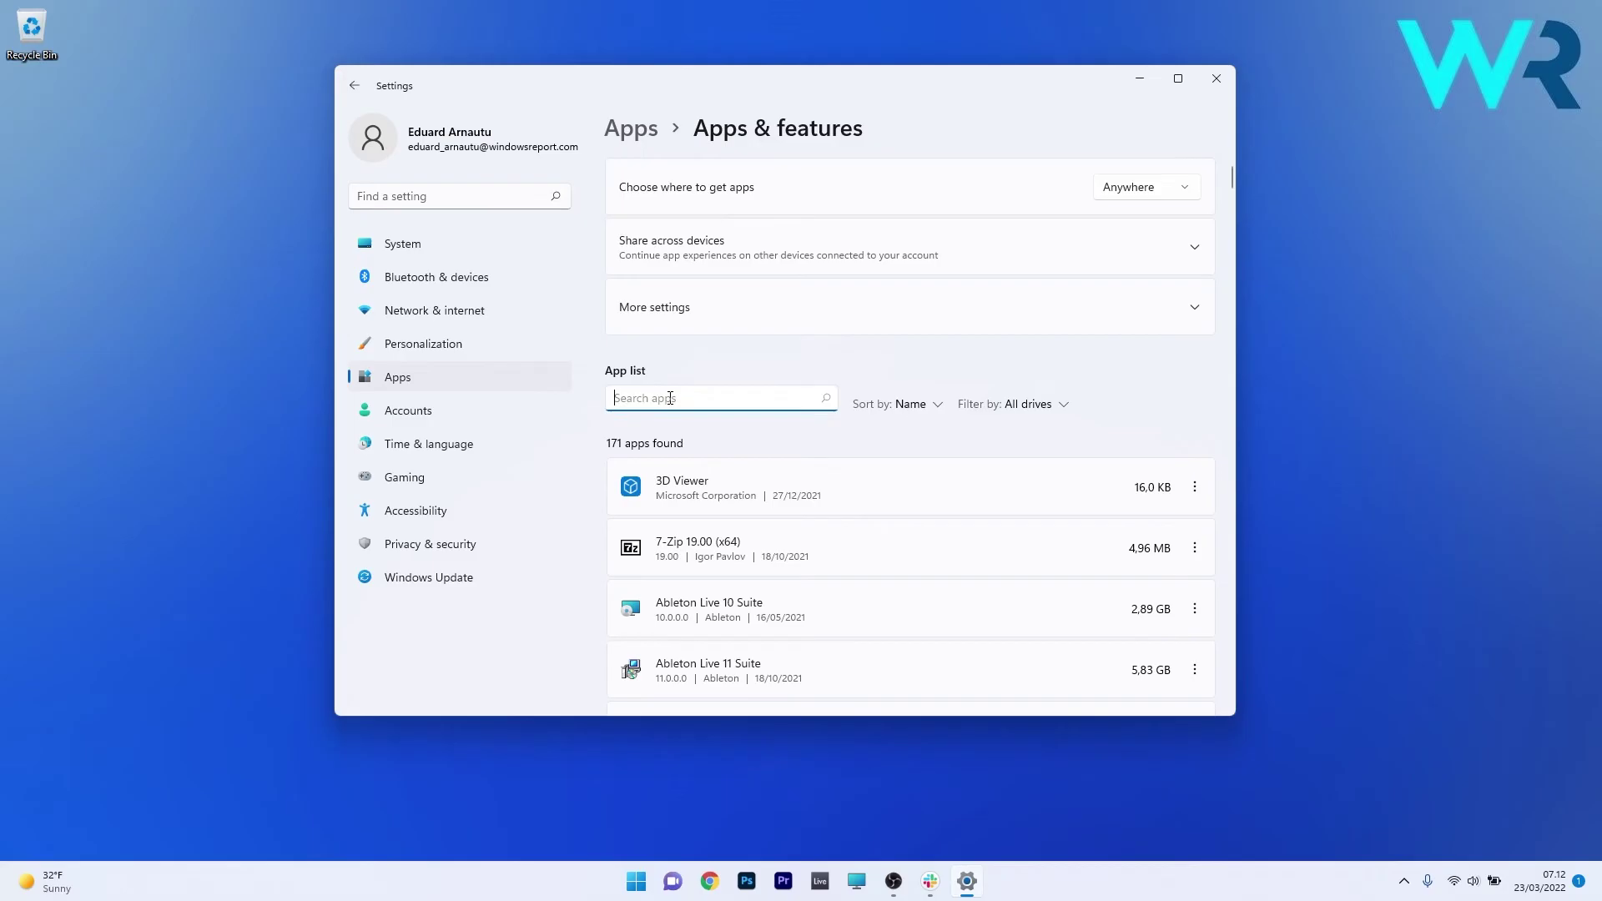
text(store)
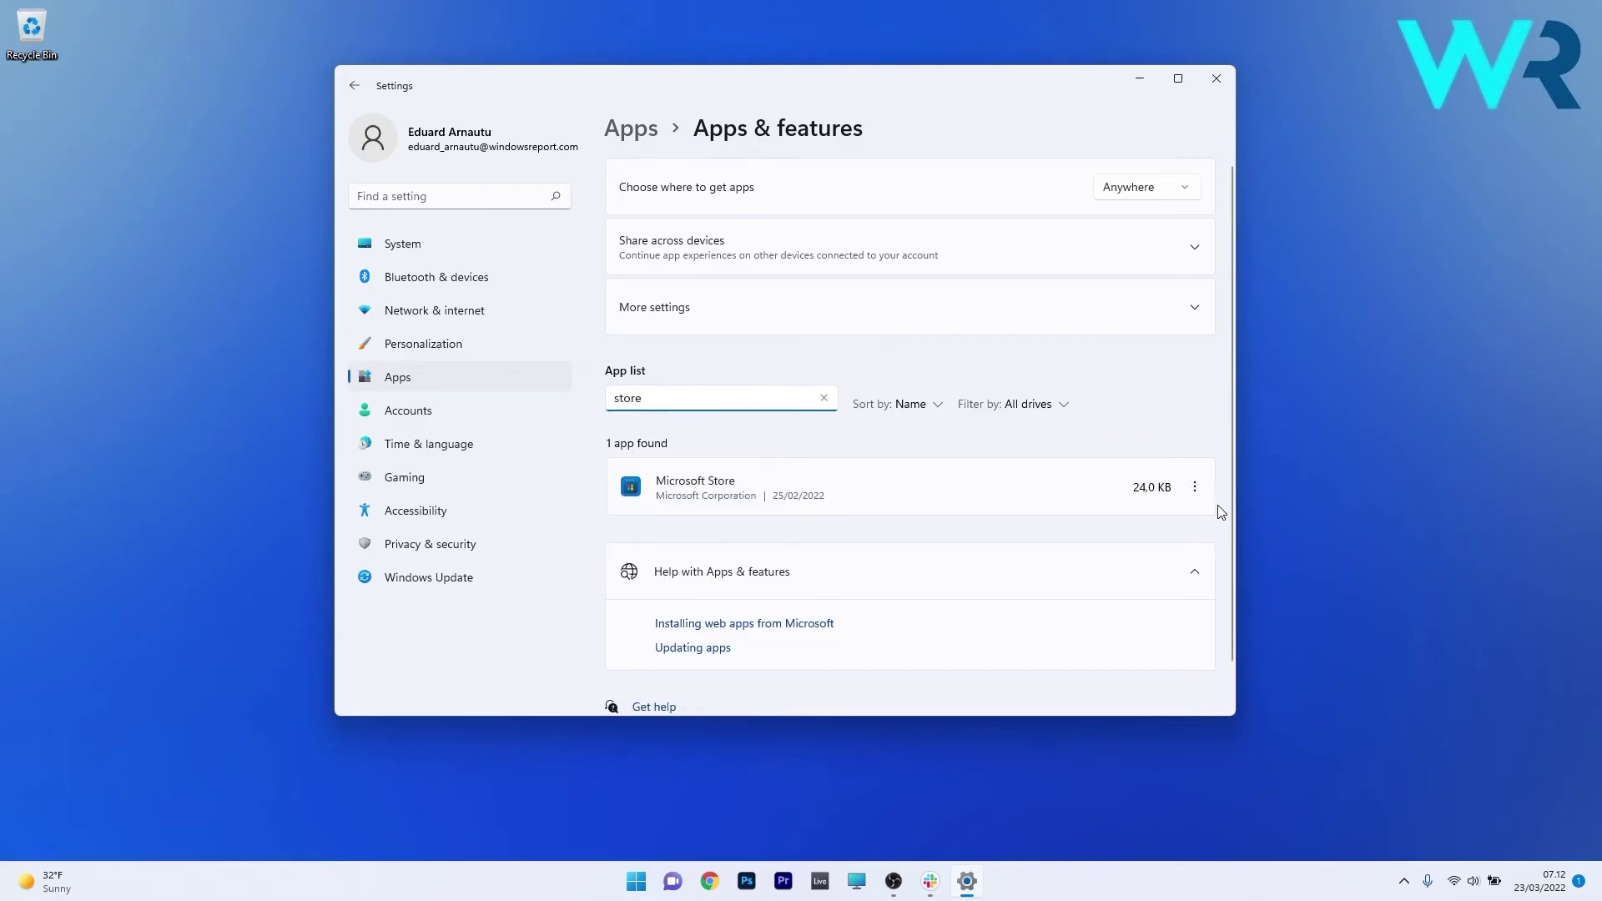
click(1195, 489)
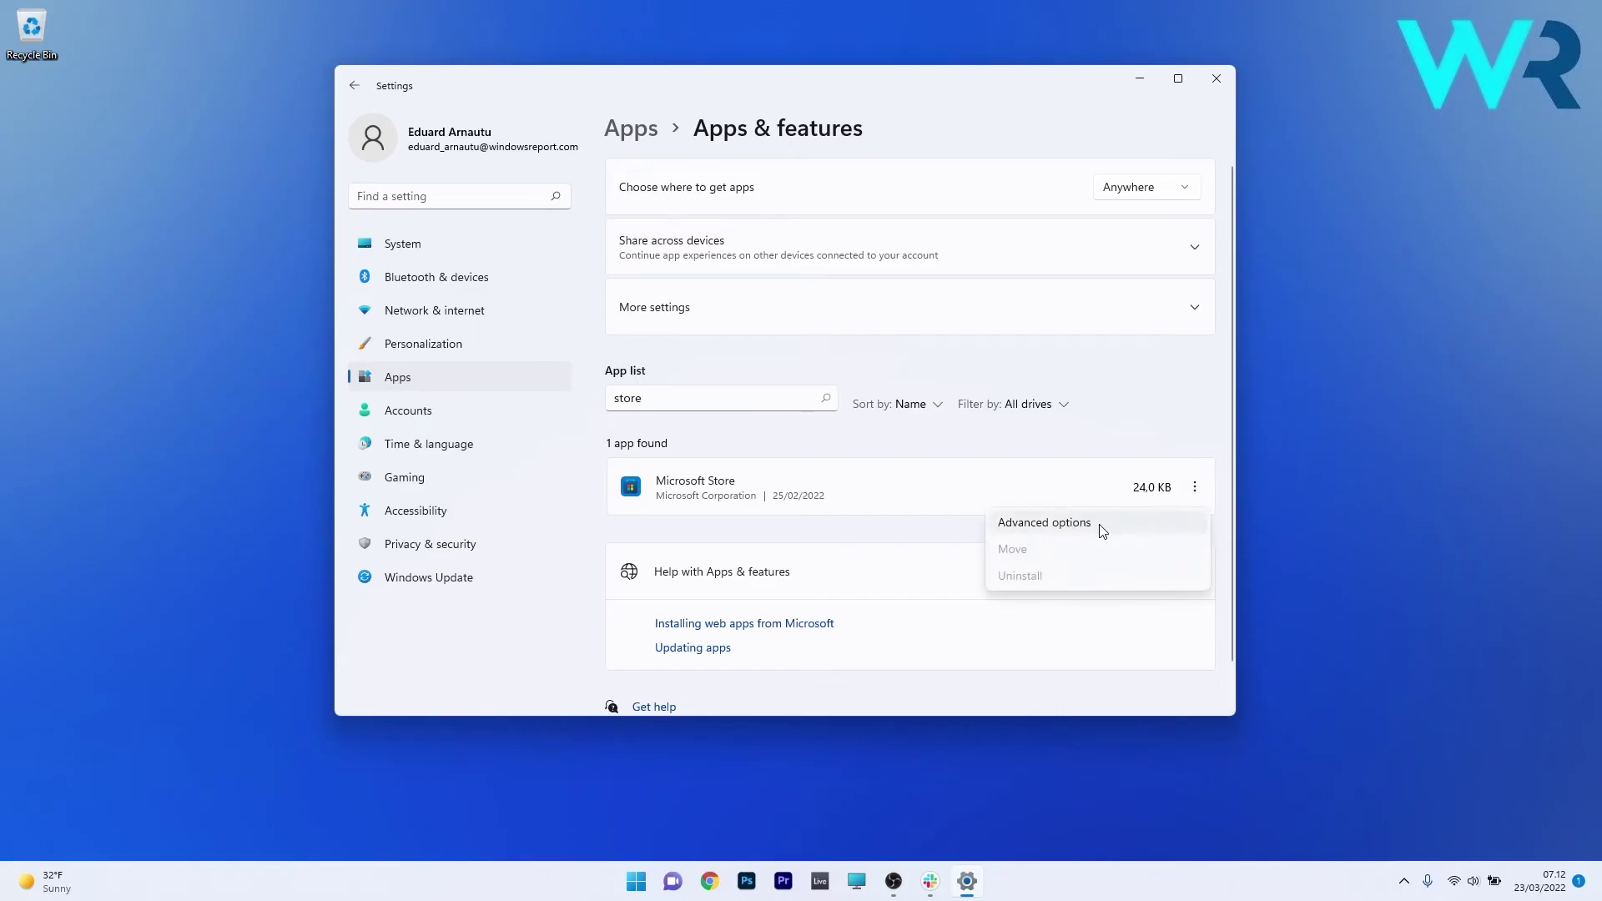
Show Microsoft Store's advanced options with the Repair and Reset buttons
click(1101, 524)
scroll(910, 368, down, 5)
scroll(909, 368, down, 3)
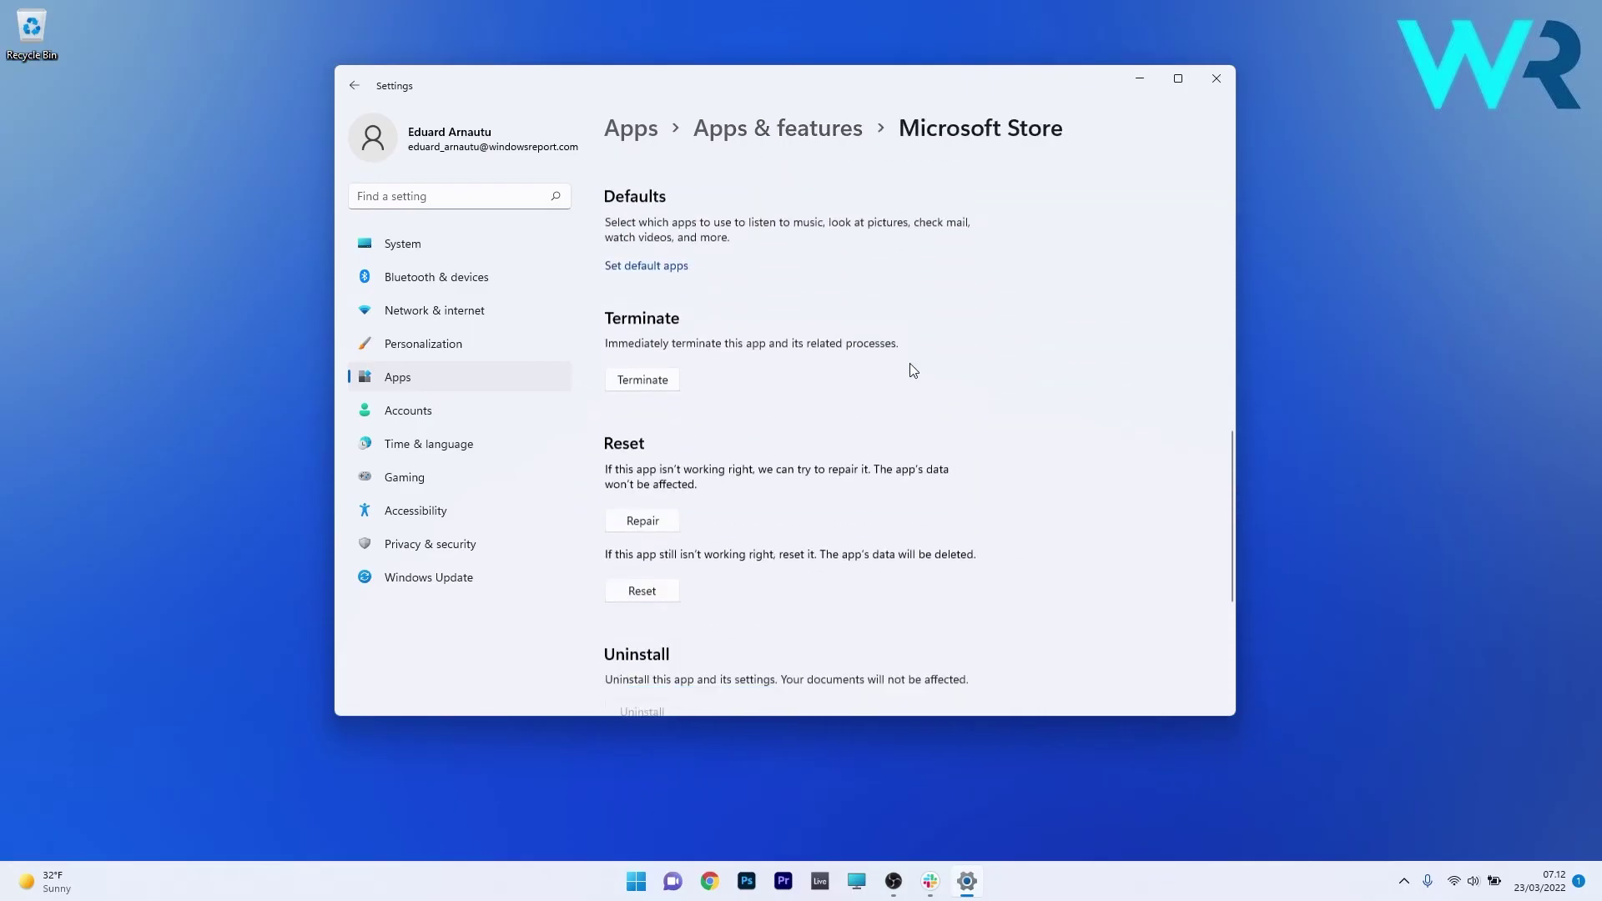
scroll(910, 368, down, 2)
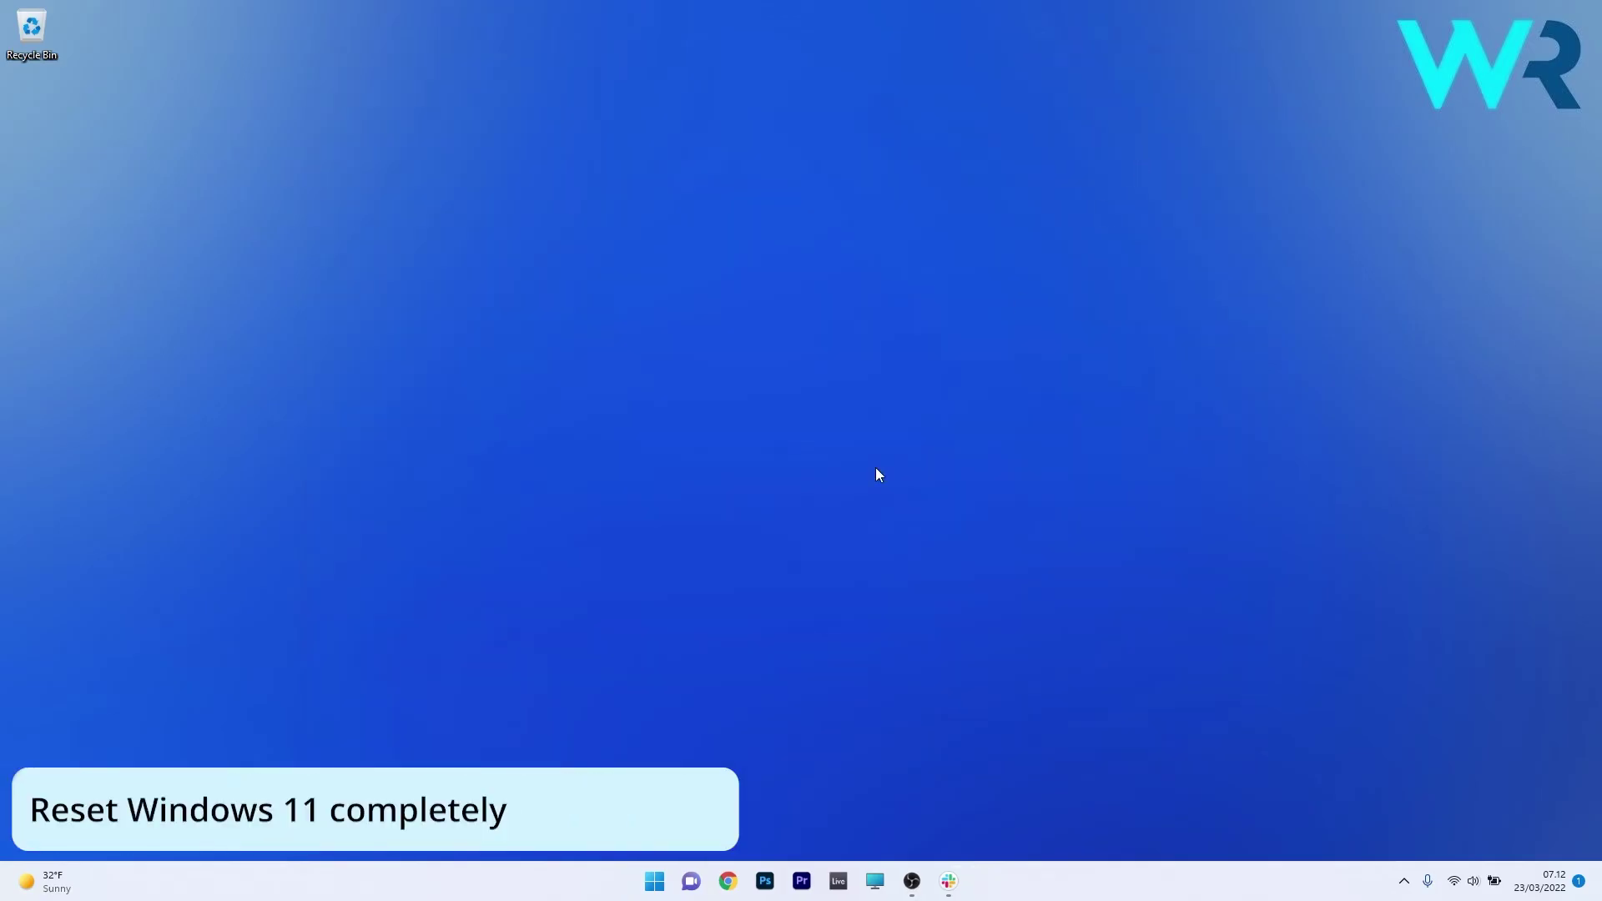
Launch Settings again and go to System's Recovery page
key(super)
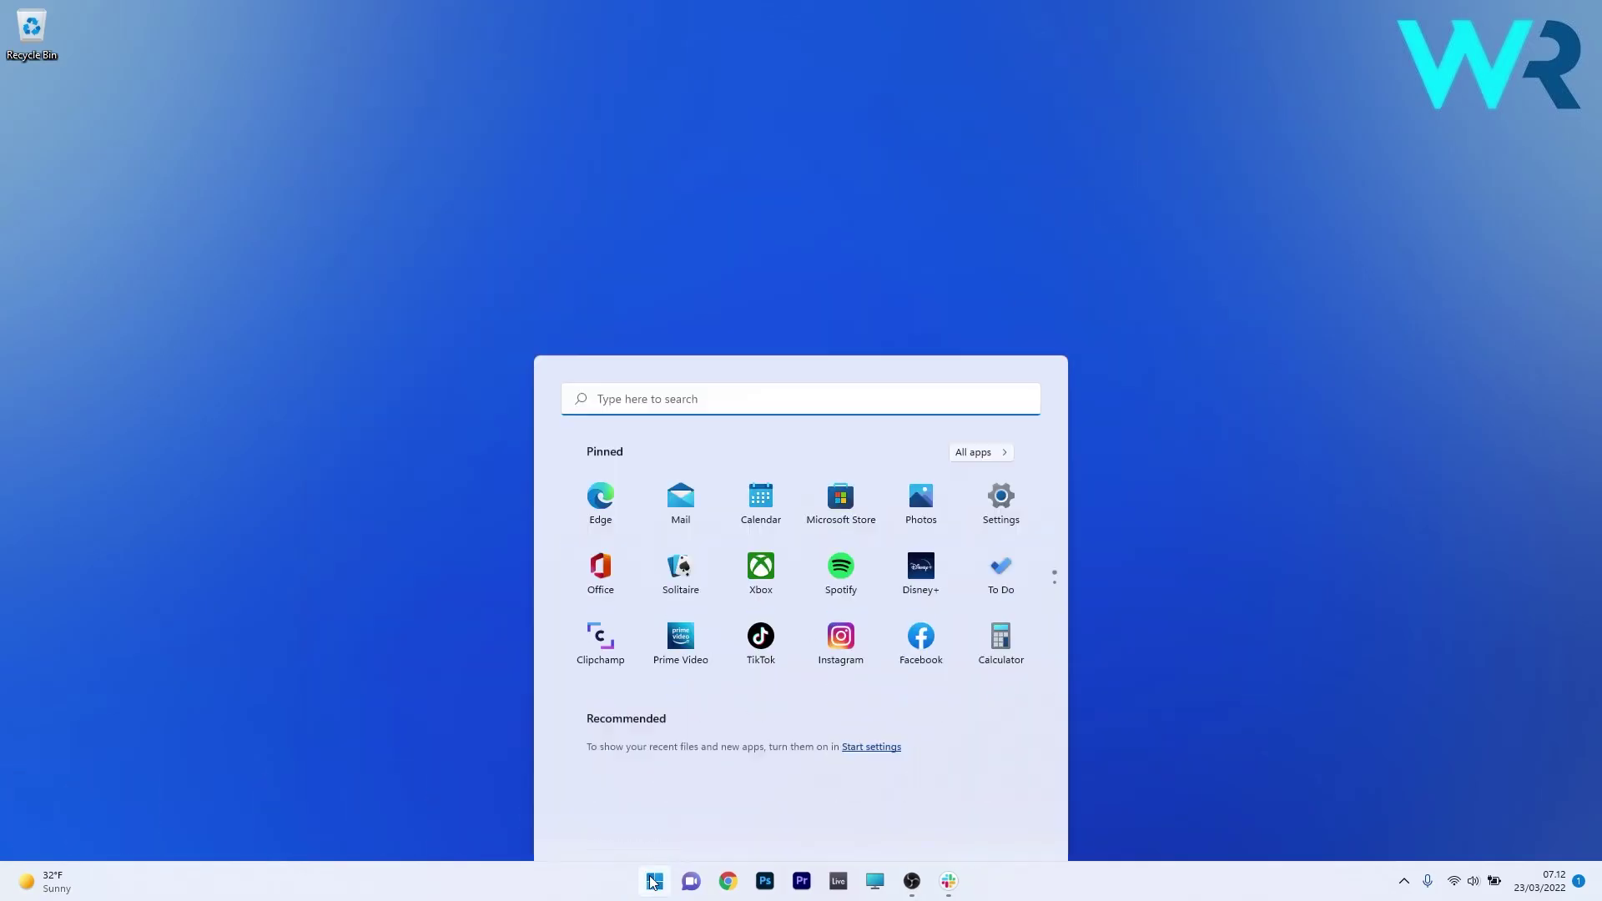
click(1001, 391)
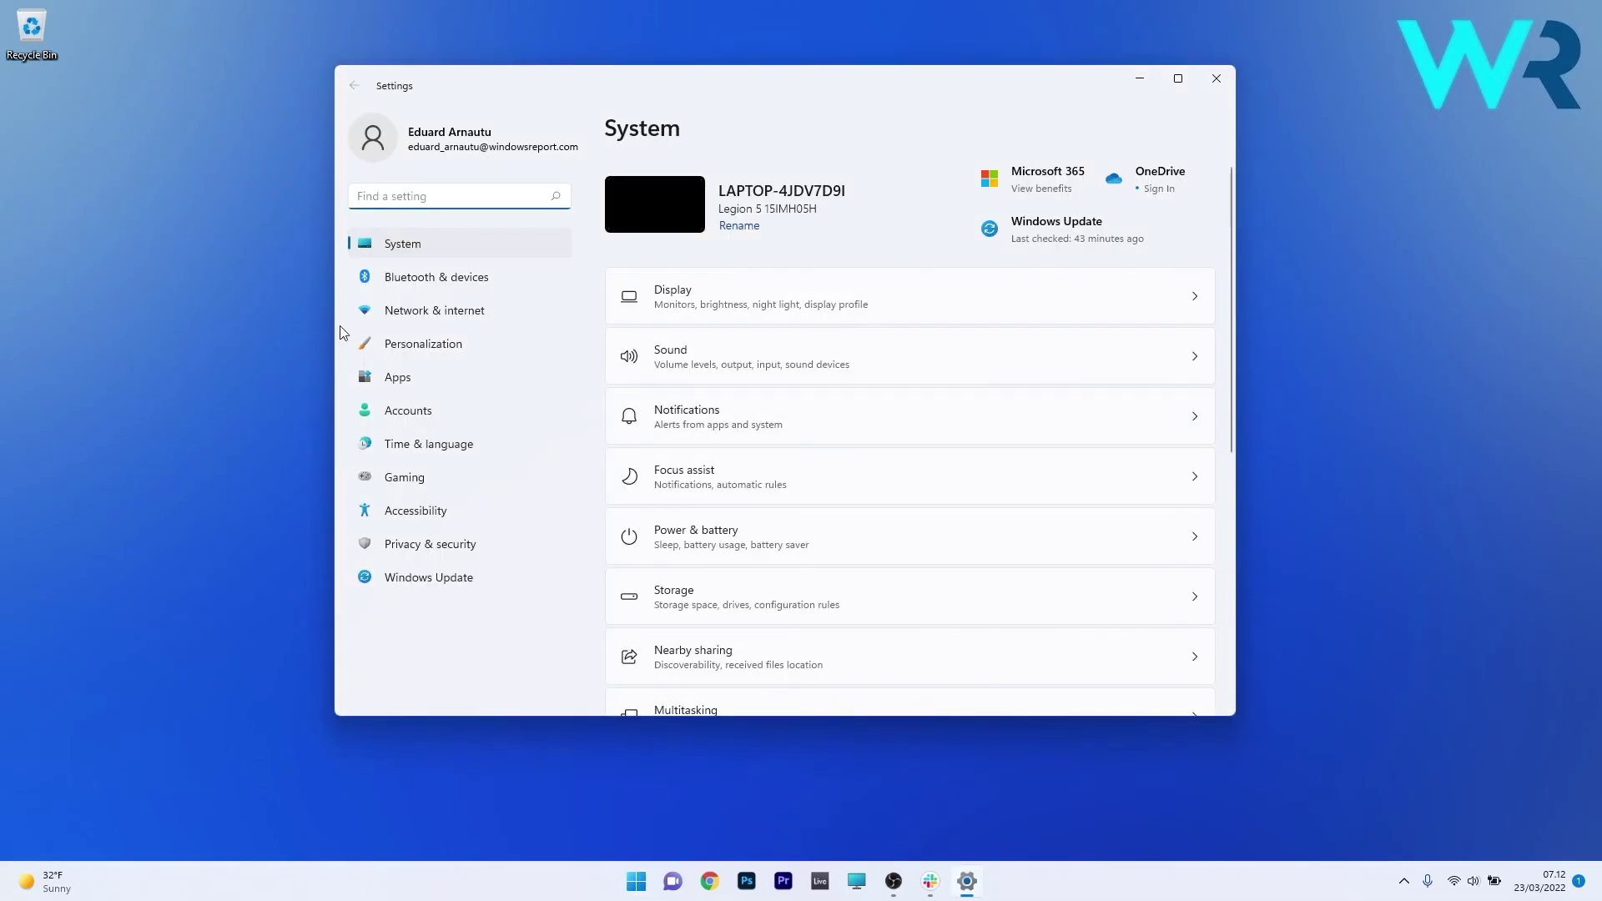
click(404, 250)
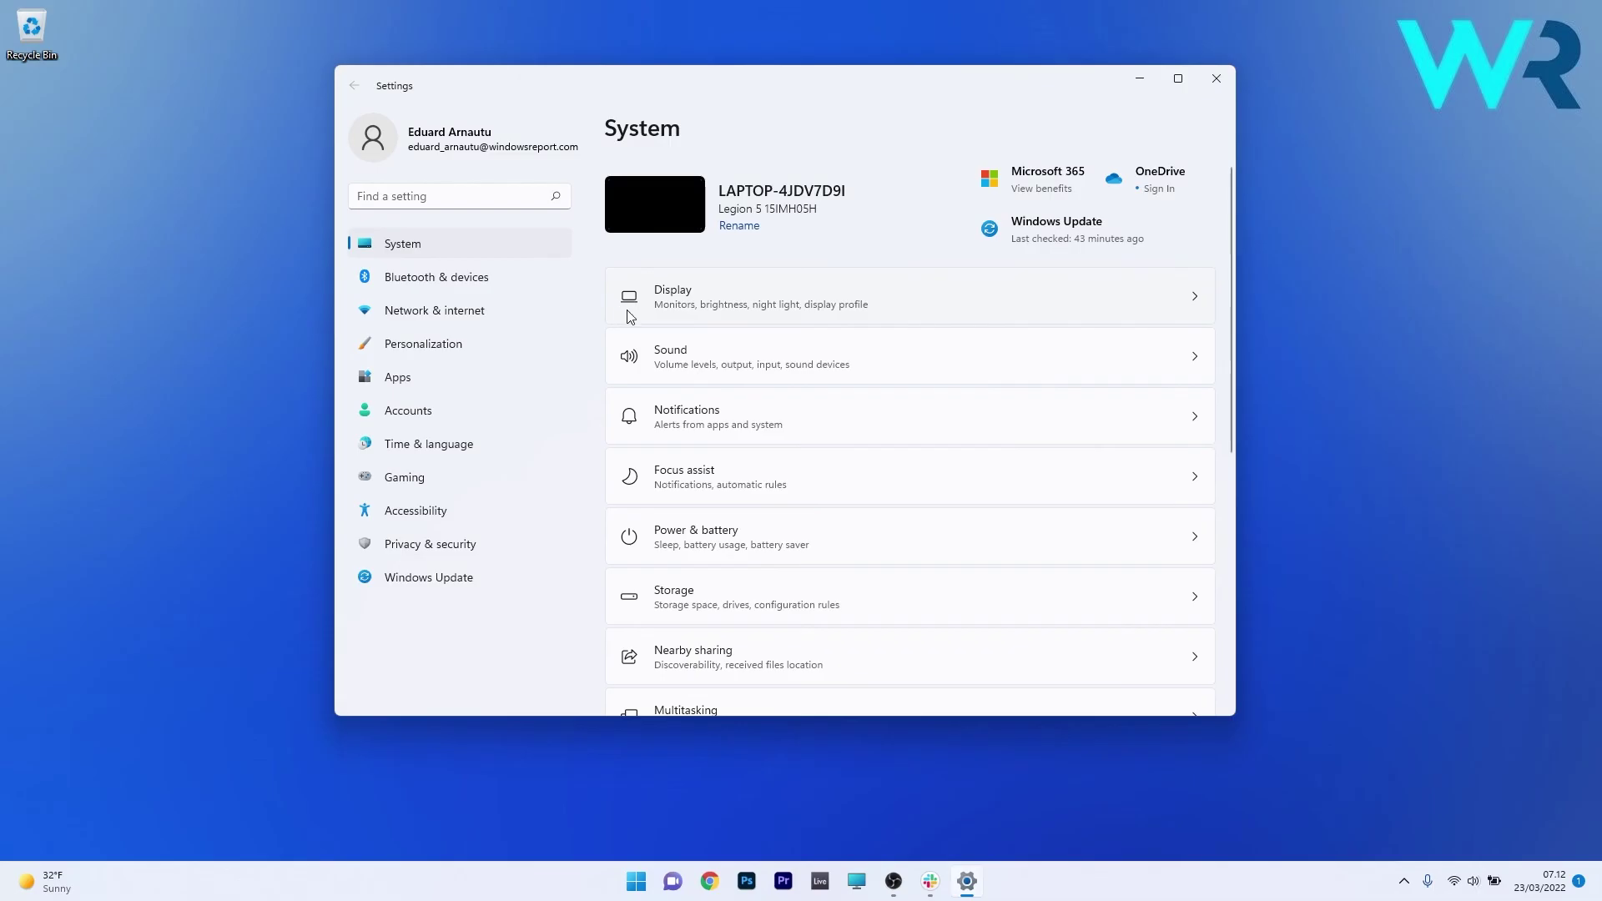
scroll(856, 412, down, 5)
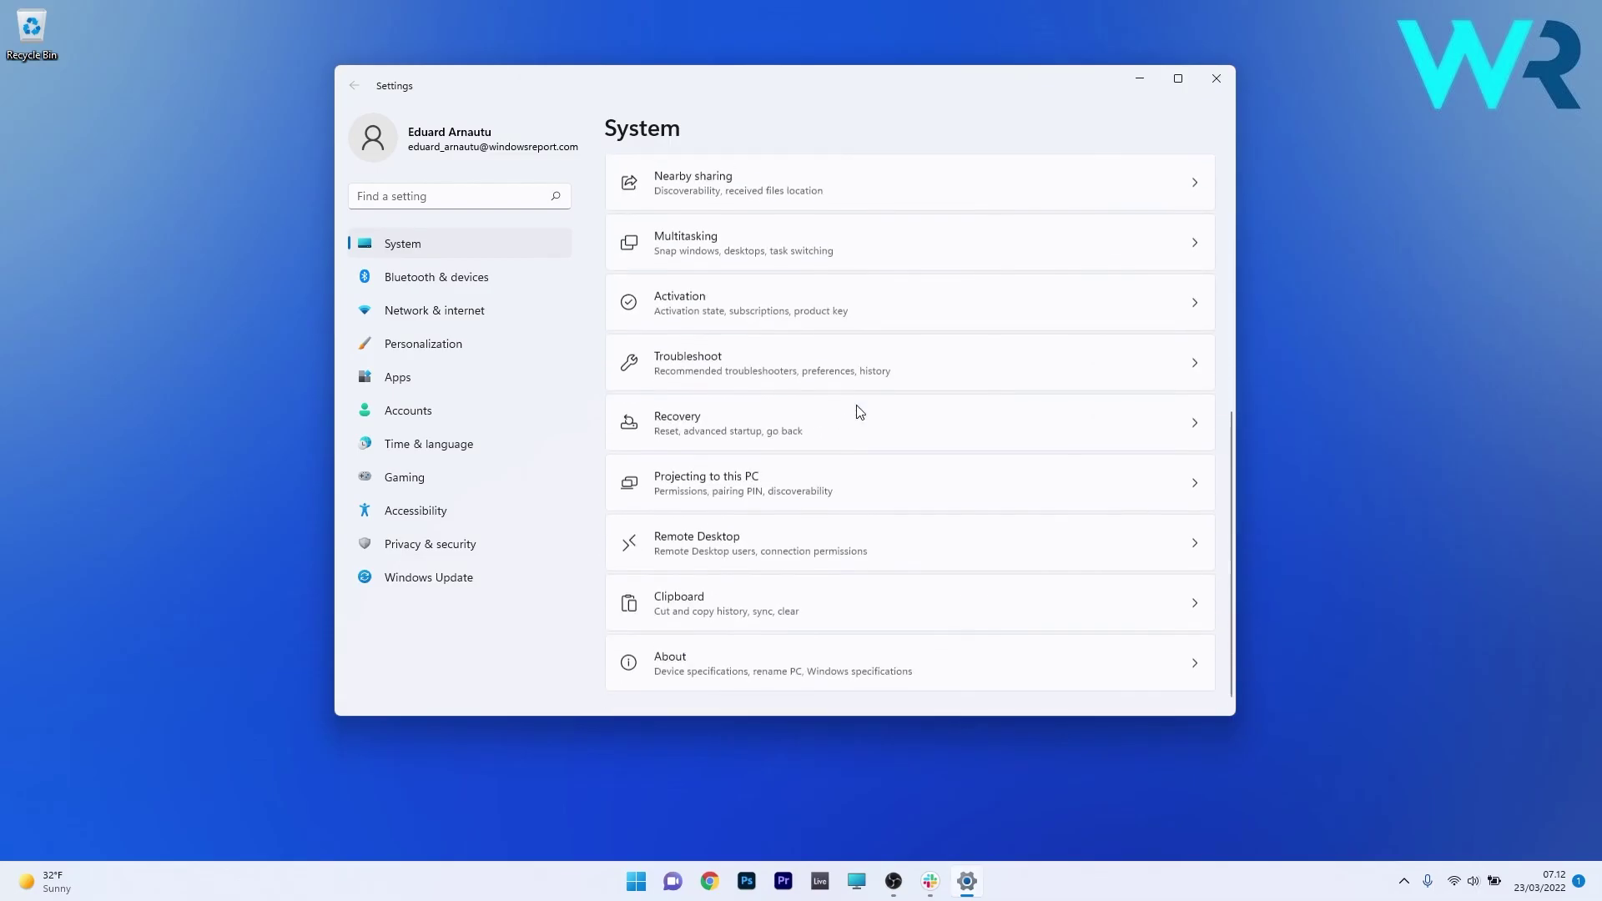
click(915, 422)
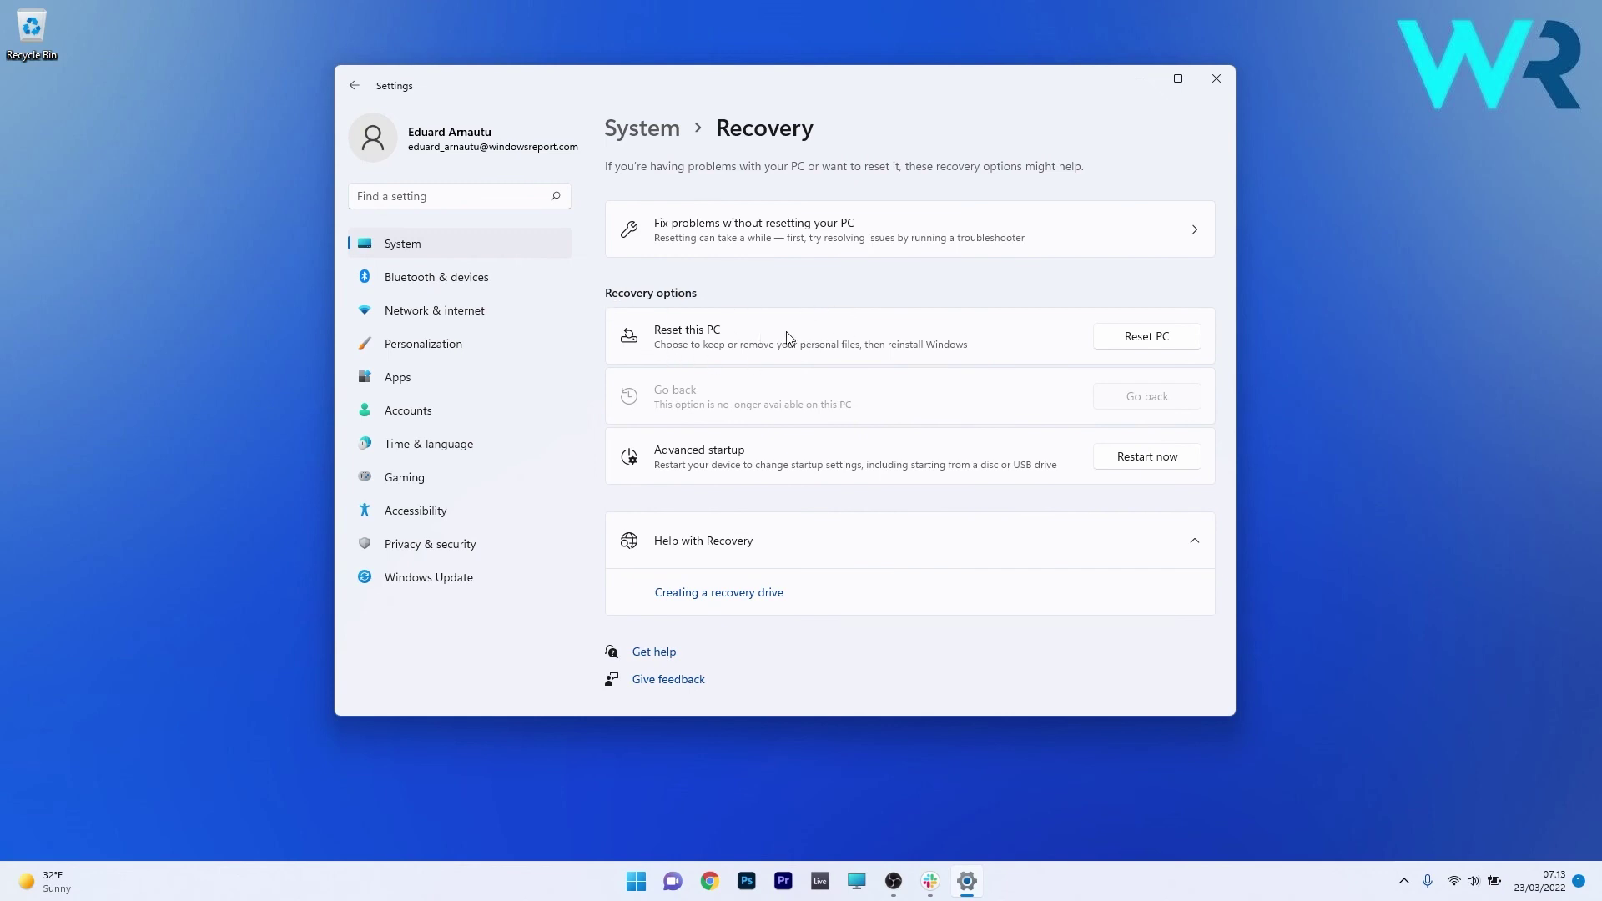
Preview Reset this PC with Keep my files, cancel it, and close Settings
click(1140, 344)
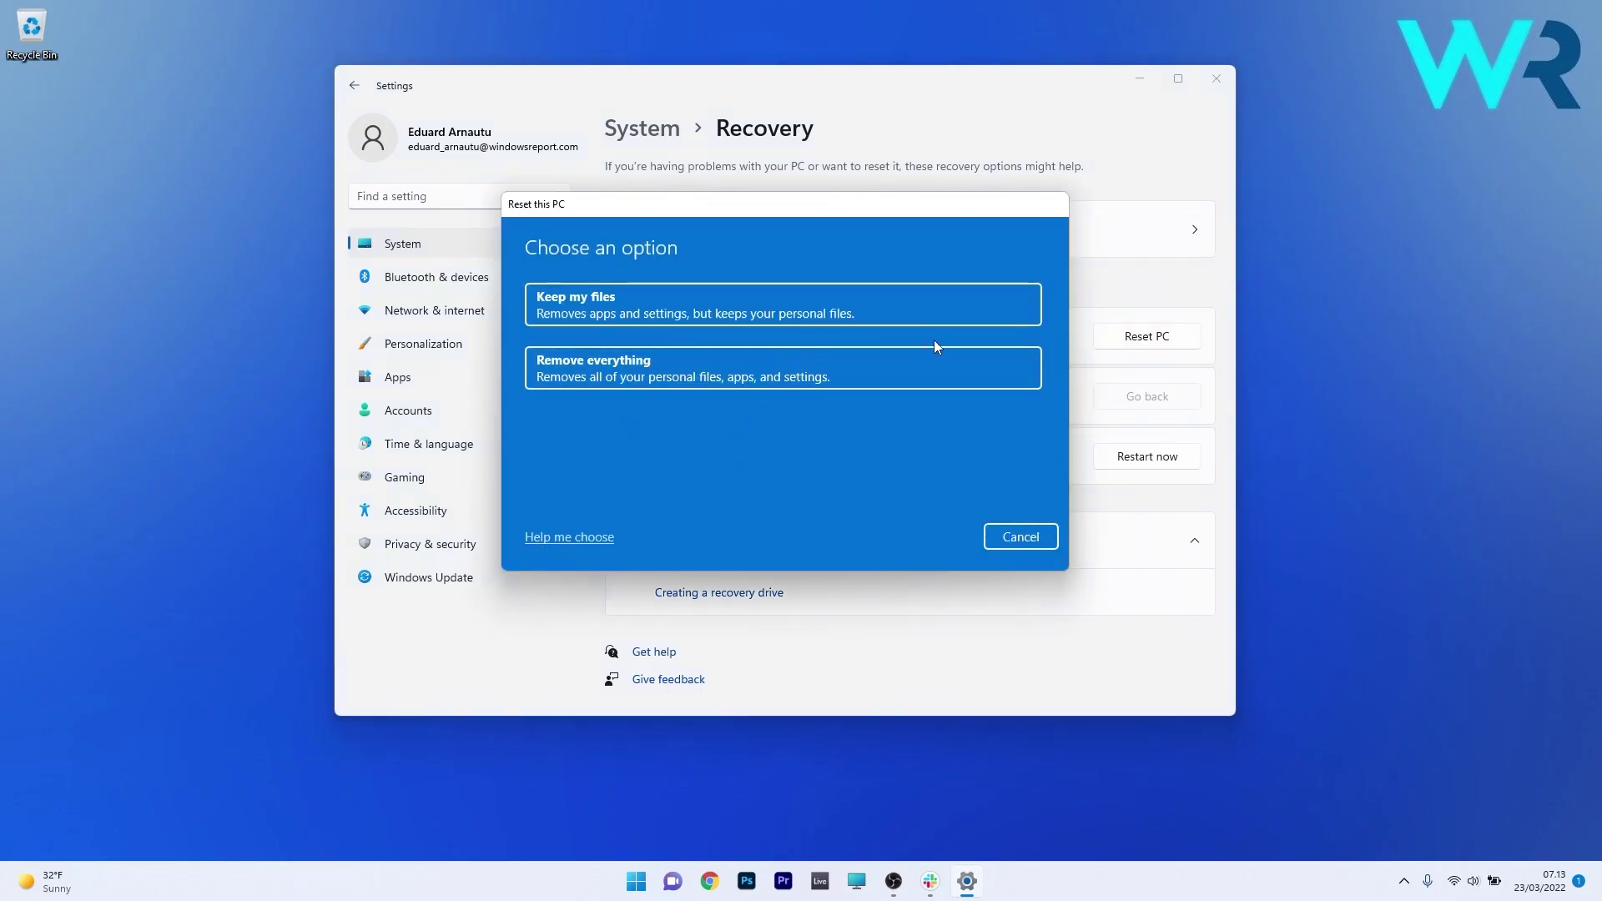
click(889, 313)
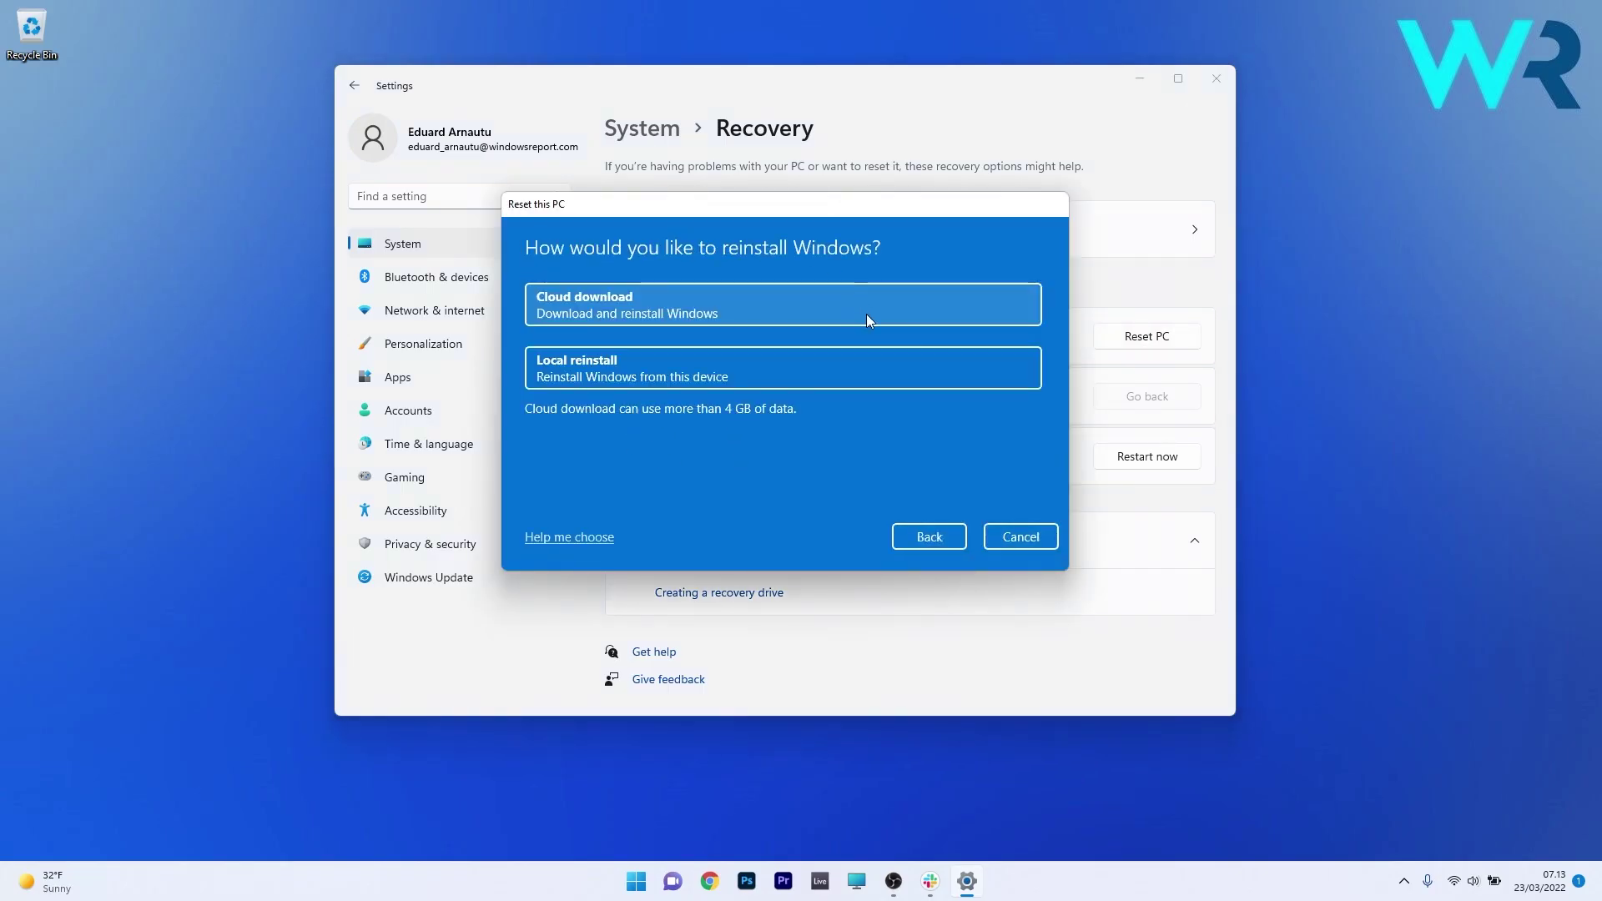
click(1022, 537)
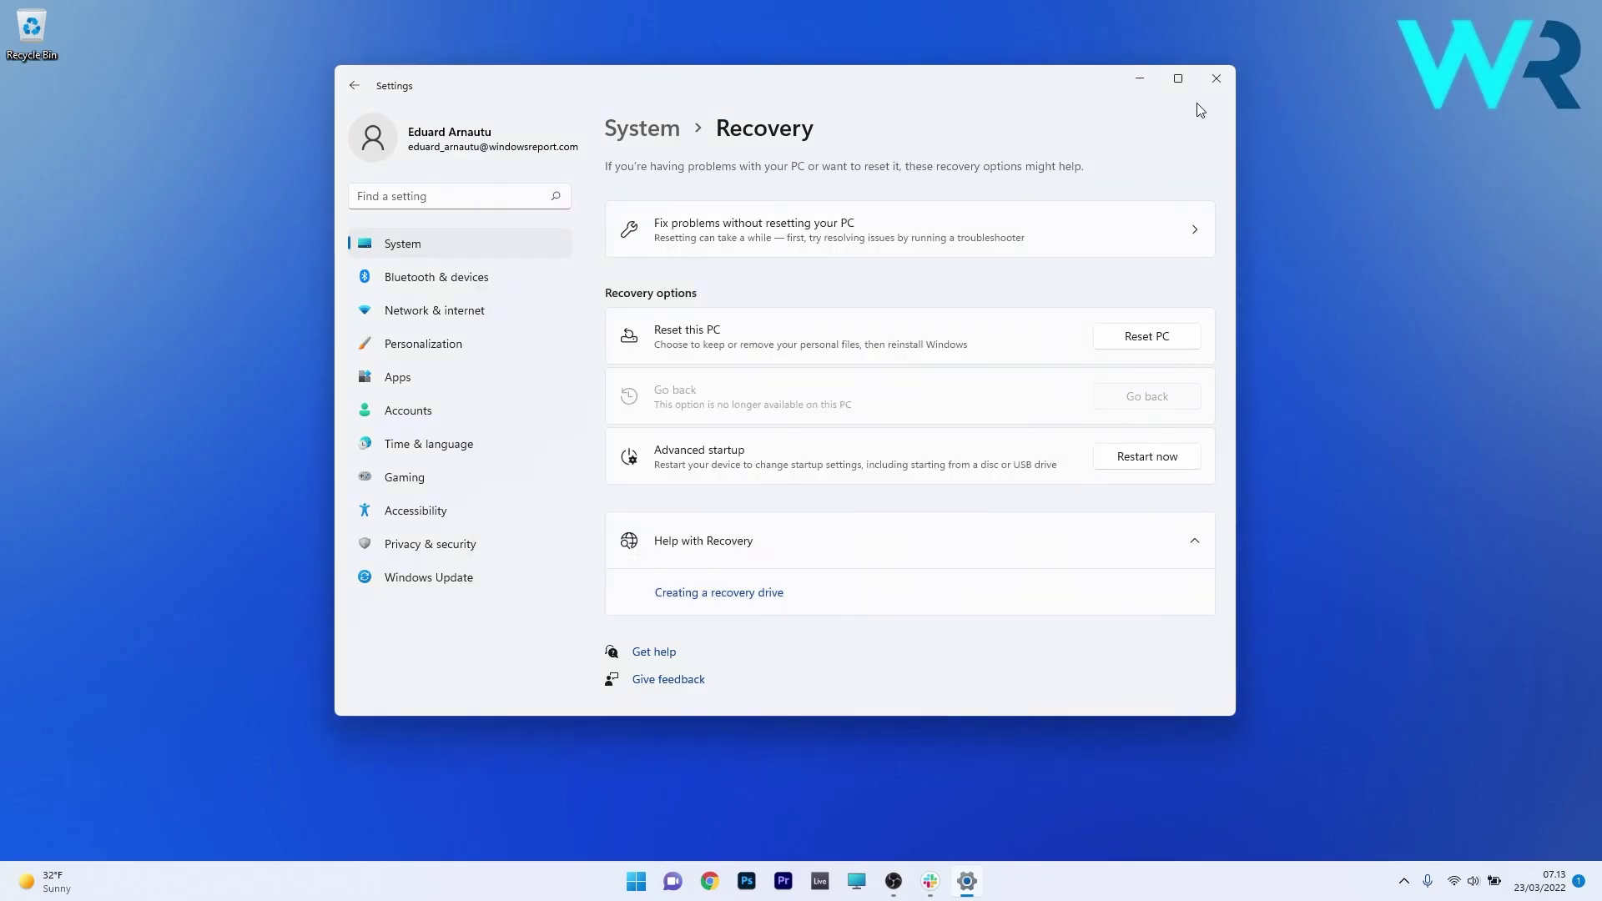
click(1216, 78)
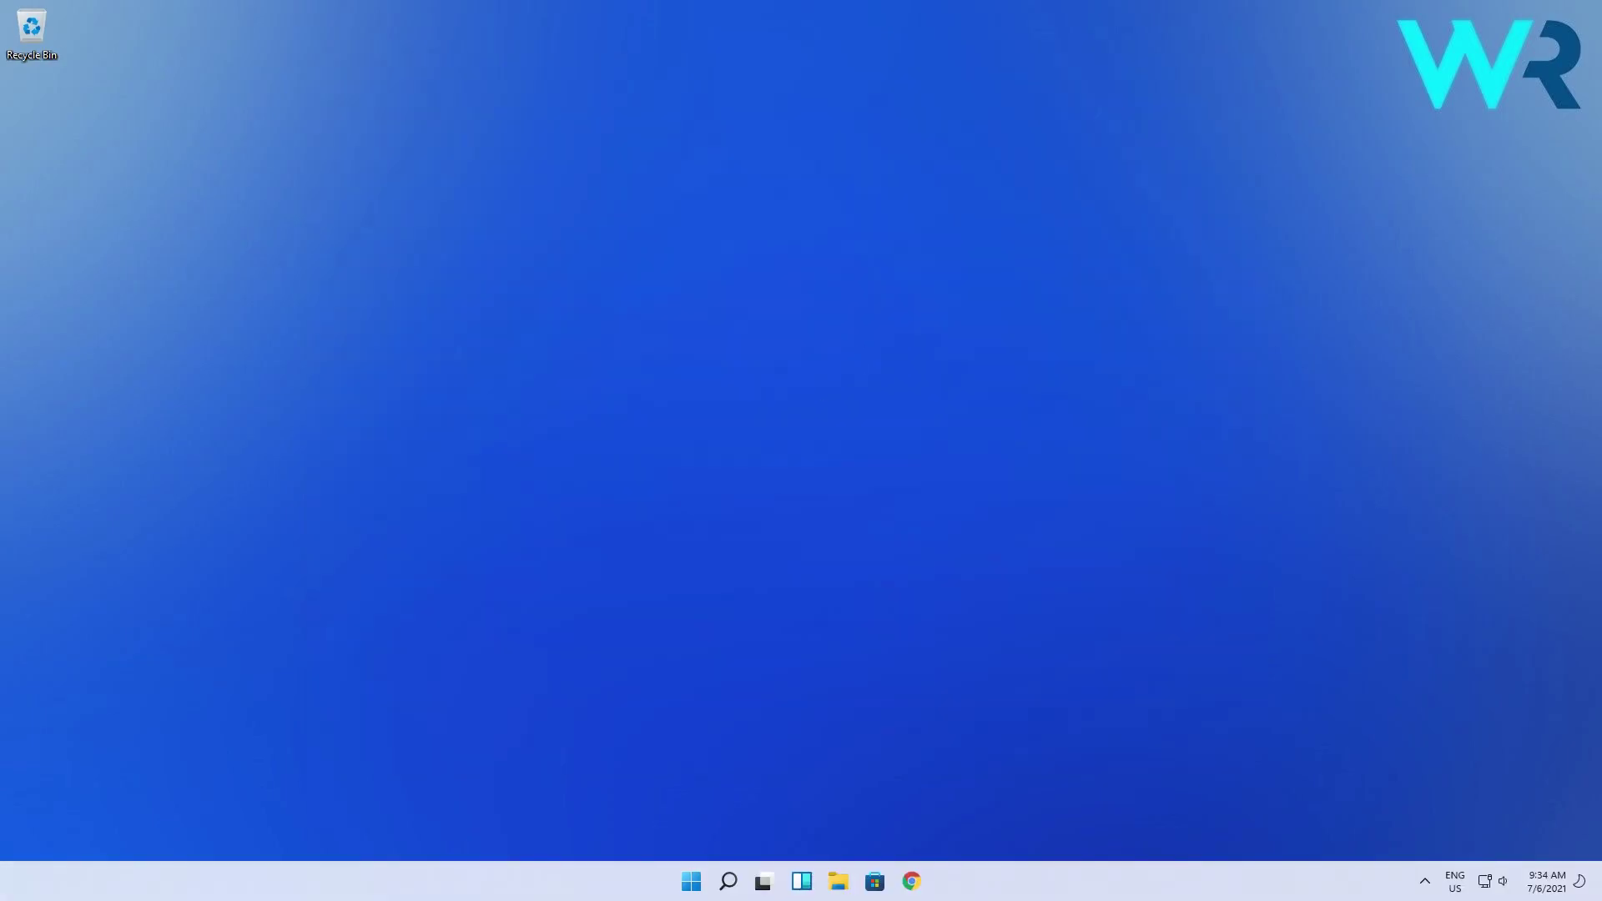